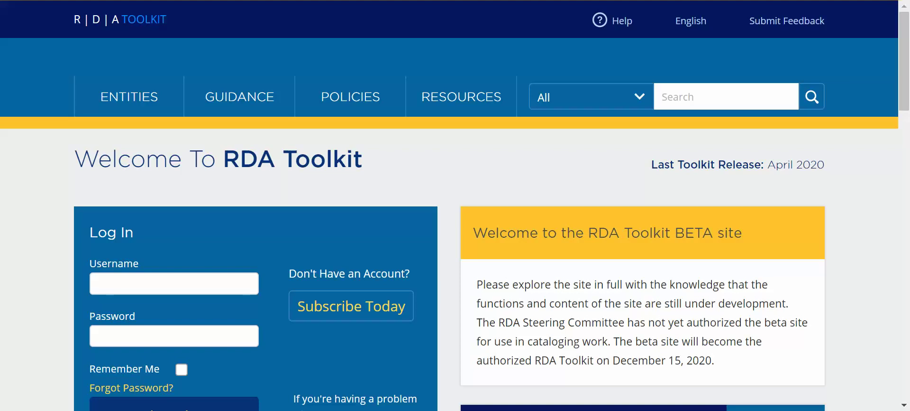
Sign in to RDA Toolkit with the saved account login
{"action": "scroll", "coordinate": [27, 211], "scroll_direction": "down", "scroll_amount": 1}
{"action": "left_click", "coordinate": [101, 209]}
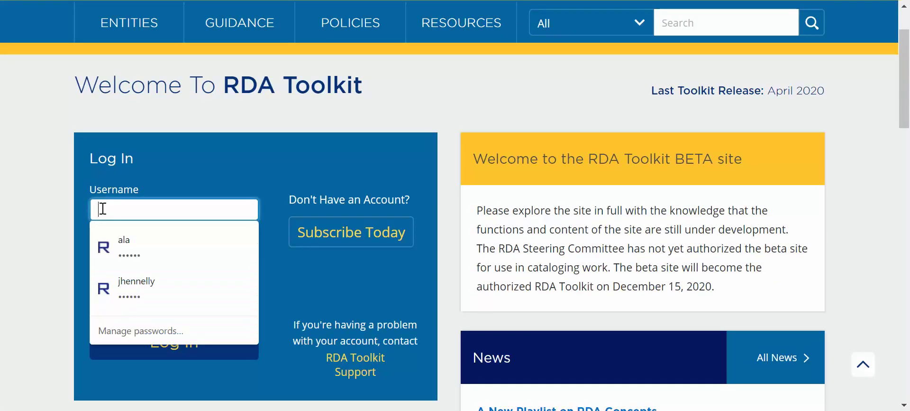
{"action": "left_click", "coordinate": [136, 279]}
{"action": "left_click", "coordinate": [147, 342]}
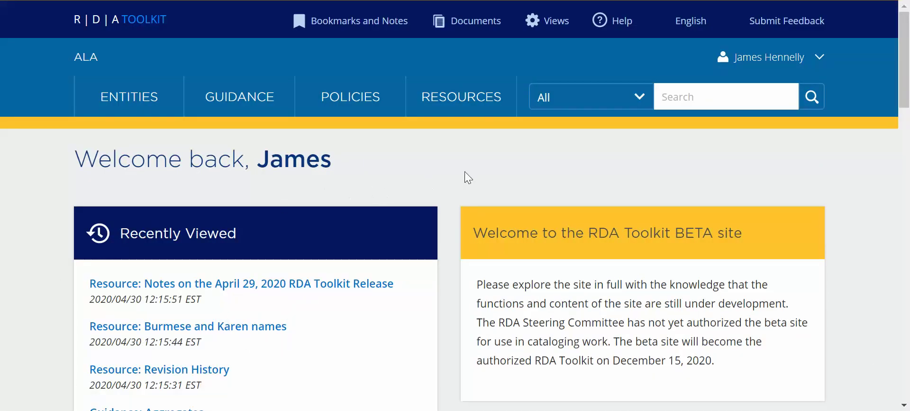
Check the available views in the Views menu and scroll down to the page footer
{"action": "left_click", "coordinate": [551, 22]}
{"action": "scroll", "coordinate": [491, 154], "scroll_direction": "down", "scroll_amount": 15}
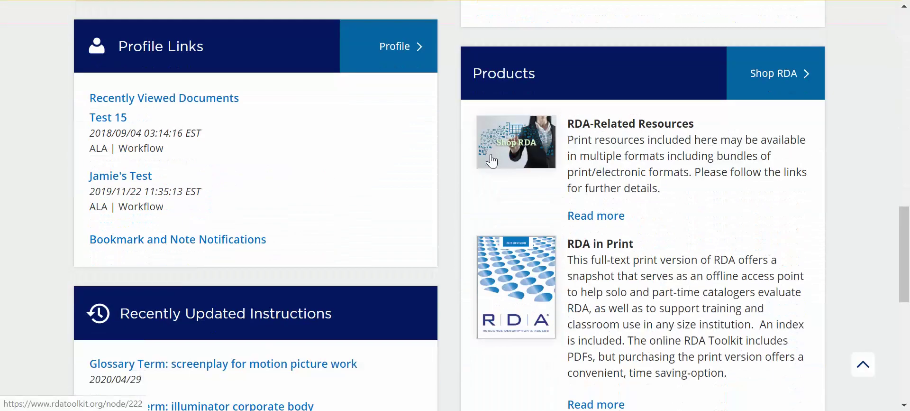
{"action": "scroll", "coordinate": [491, 159], "scroll_direction": "down", "scroll_amount": 8}
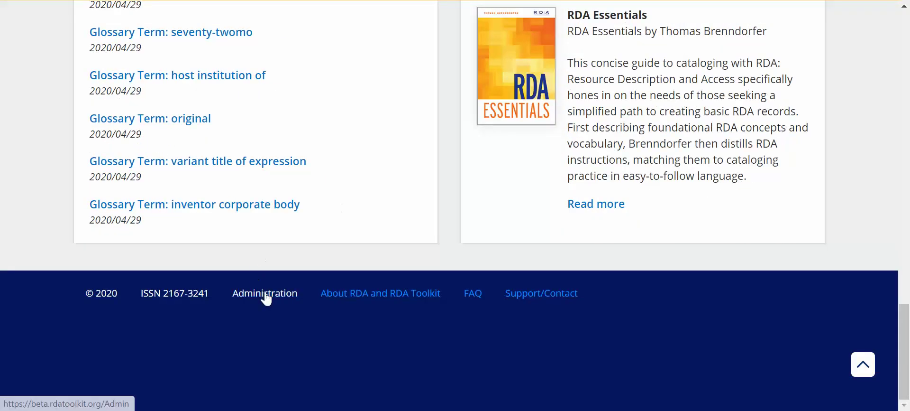
Go to the Administration area and fill in the staff account username
{"action": "left_click", "coordinate": [266, 292]}
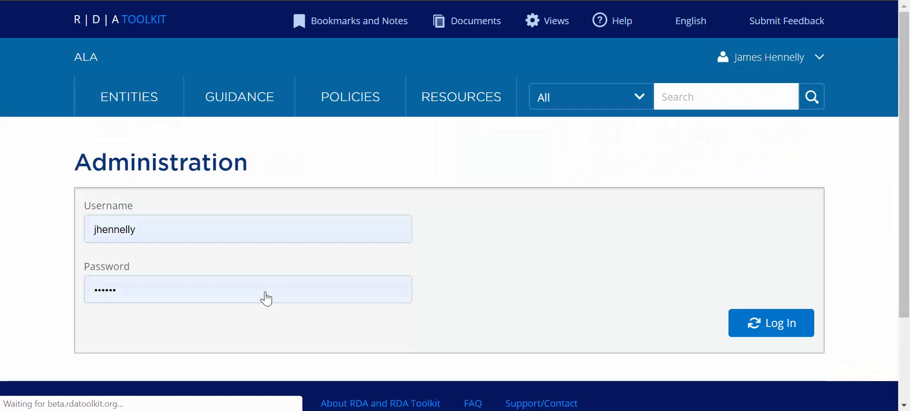
{"action": "left_click", "coordinate": [156, 227]}
{"action": "left_click_drag", "start_coordinate": [157, 226], "coordinate": [91, 223]}
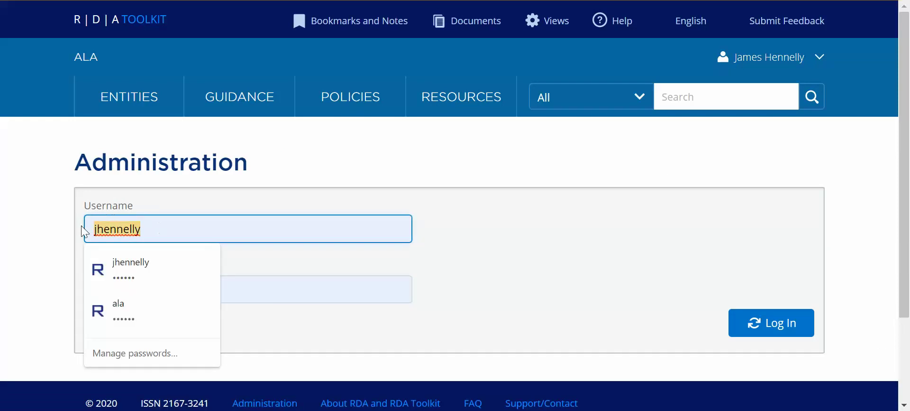
{"action": "left_click", "coordinate": [118, 306]}
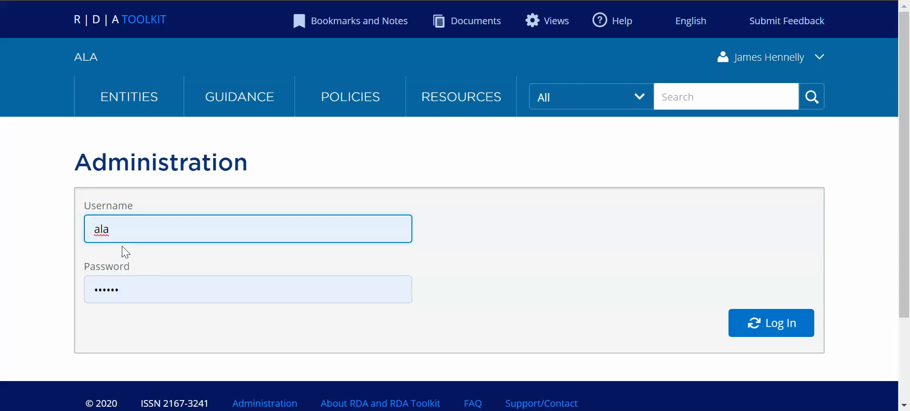
{"action": "type", "text": "ta"}
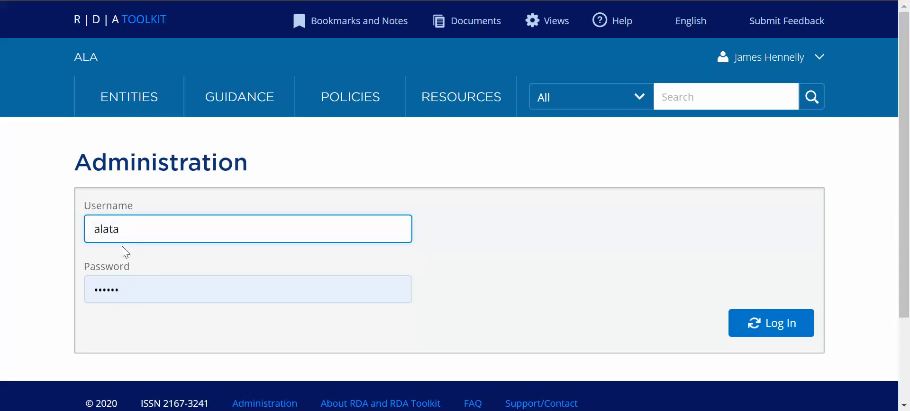
{"action": "key", "text": "BackSpace"}
{"action": "key", "text": "BackSpace"}
{"action": "type", "text": "st"}
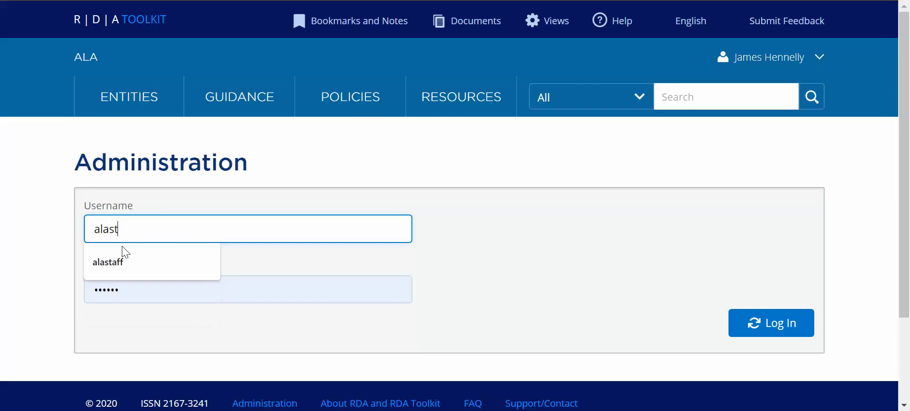
{"action": "type", "text": "aff"}
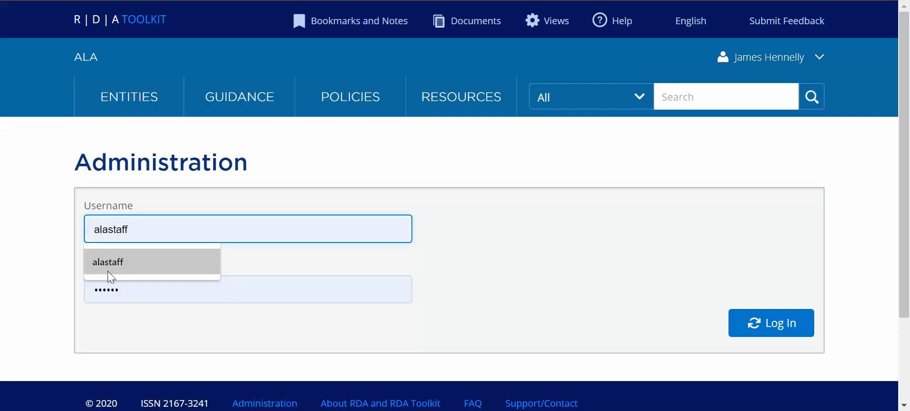
{"action": "left_click", "coordinate": [108, 272]}
Enter the staff account password and log in to Administration
{"action": "left_click", "coordinate": [126, 292]}
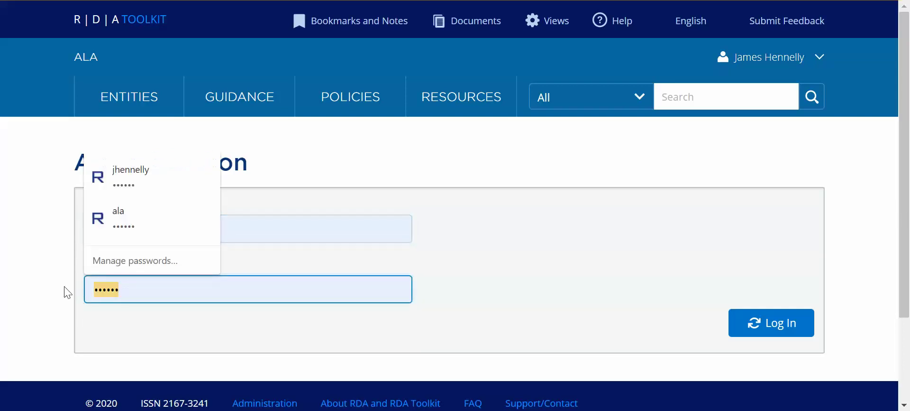
{"action": "type", "text": "•••"}
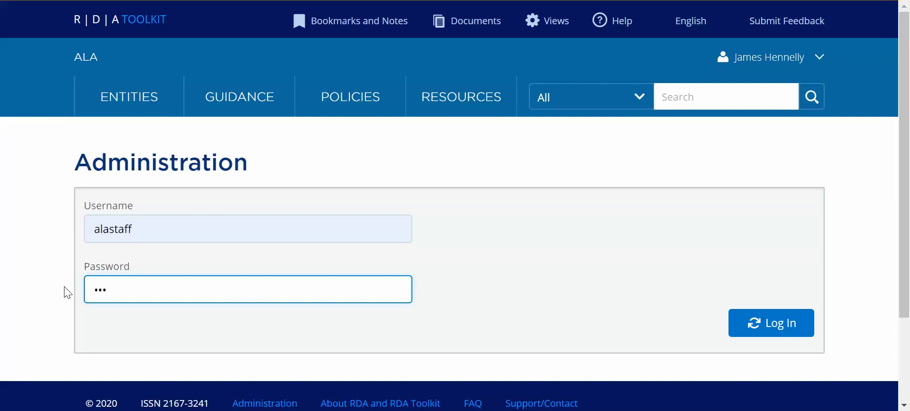
{"action": "left_click", "coordinate": [770, 323]}
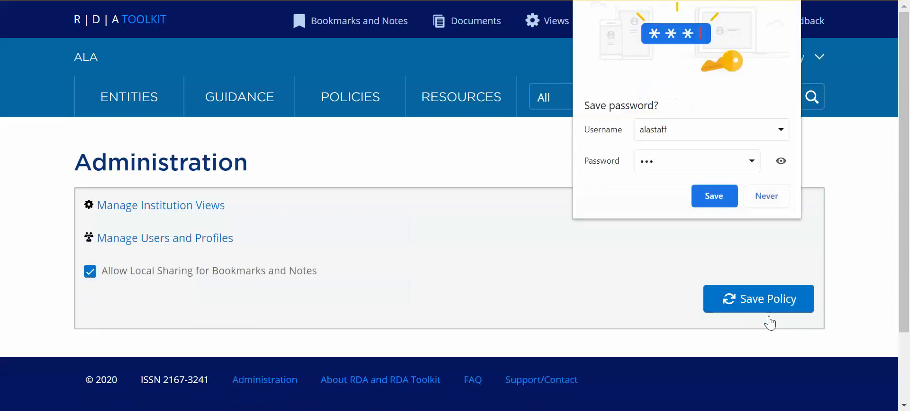
Decline Chrome's offer to save the staff password
{"action": "left_click", "coordinate": [768, 201]}
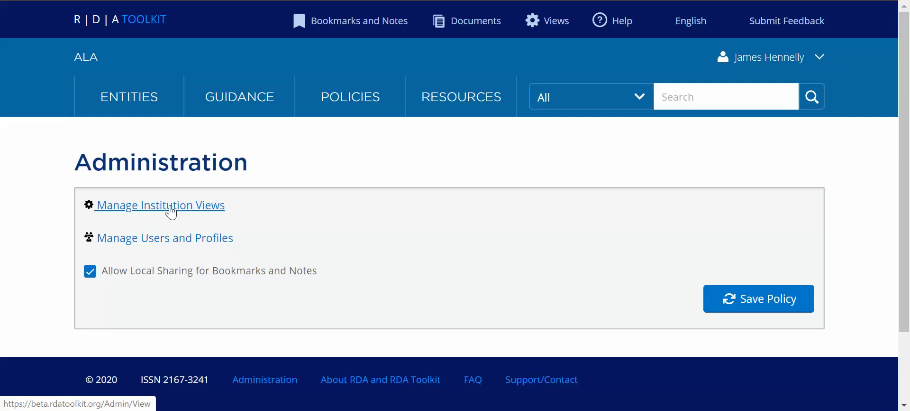
Open Manage Institution Views and name the new view 'ALA DR'
{"action": "left_click", "coordinate": [170, 206]}
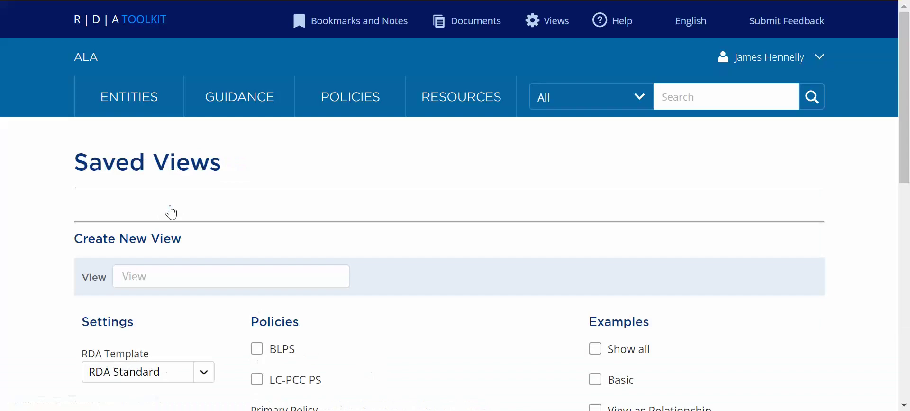
{"action": "scroll", "coordinate": [377, 211], "scroll_direction": "down", "scroll_amount": 1}
{"action": "scroll", "coordinate": [376, 209], "scroll_direction": "down", "scroll_amount": 8}
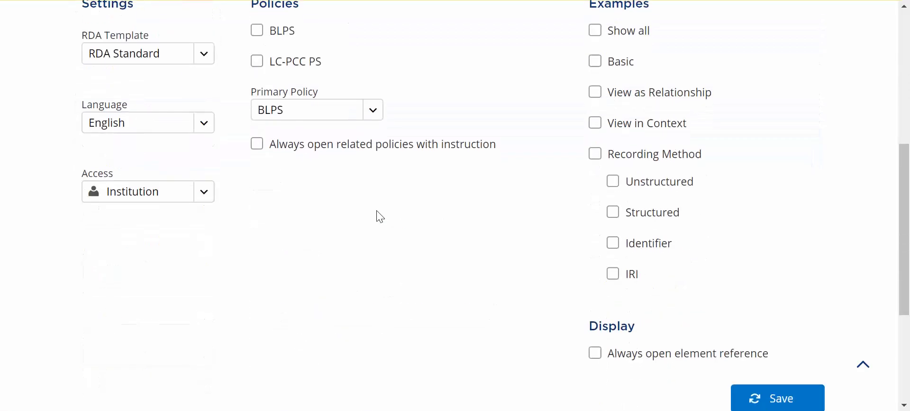
{"action": "scroll", "coordinate": [376, 219], "scroll_direction": "up", "scroll_amount": 4}
{"action": "scroll", "coordinate": [380, 221], "scroll_direction": "up", "scroll_amount": 2}
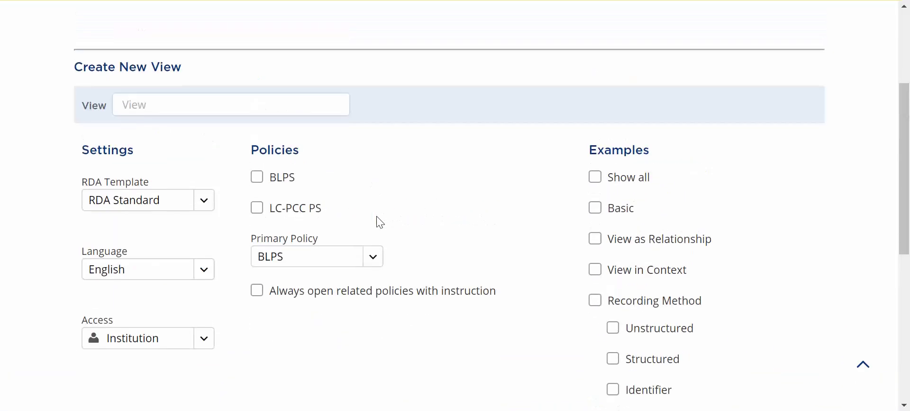
{"action": "left_click", "coordinate": [173, 103]}
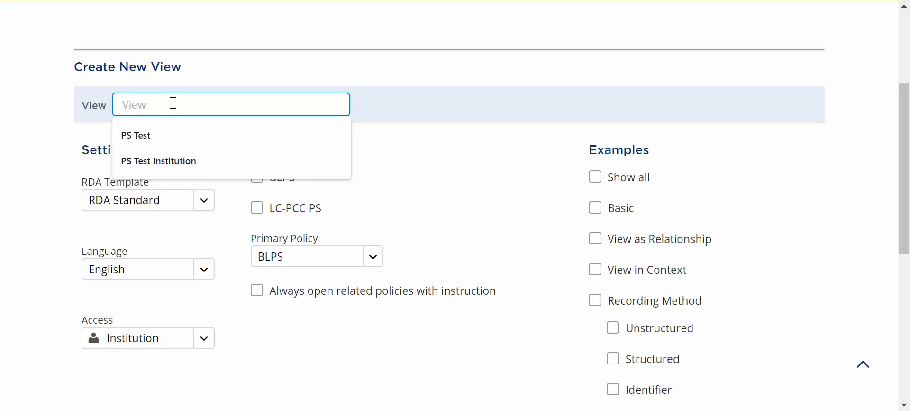
{"action": "type", "text": "ALA"}
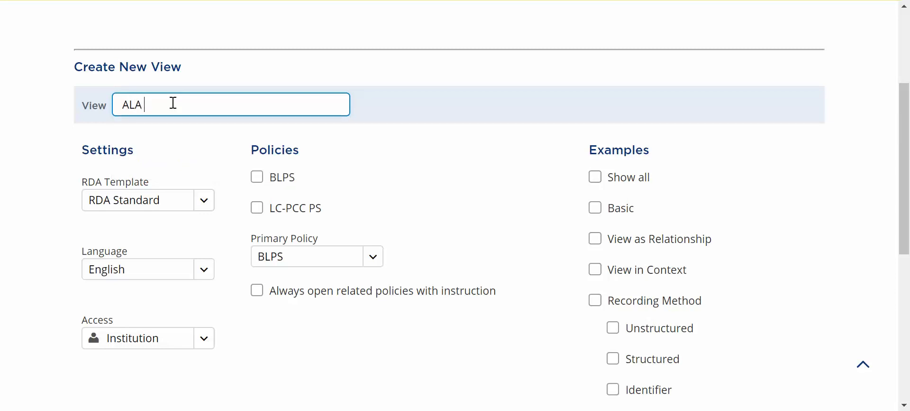
{"action": "type", "text": " DR"}
Keep RDA Standard as the template and English as the view language
{"action": "scroll", "coordinate": [36, 214], "scroll_direction": "down", "scroll_amount": 1}
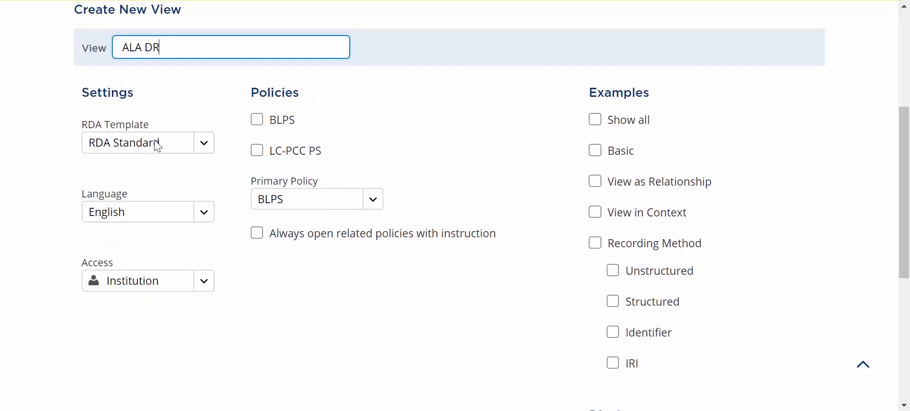
{"action": "left_click", "coordinate": [205, 145]}
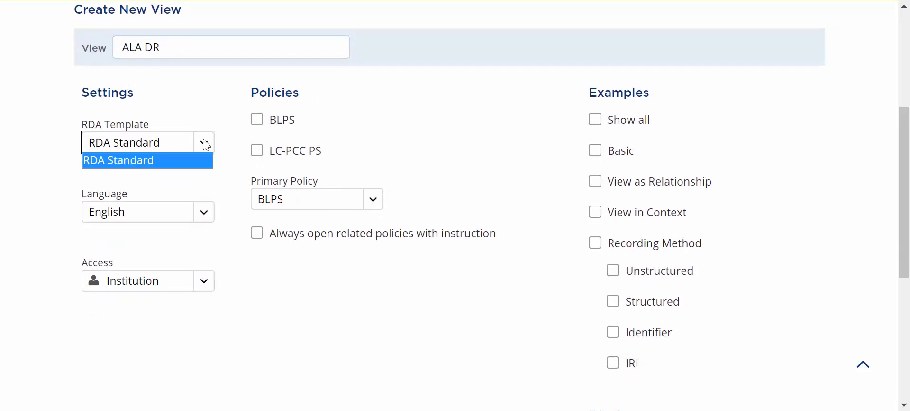
{"action": "left_click", "coordinate": [205, 145]}
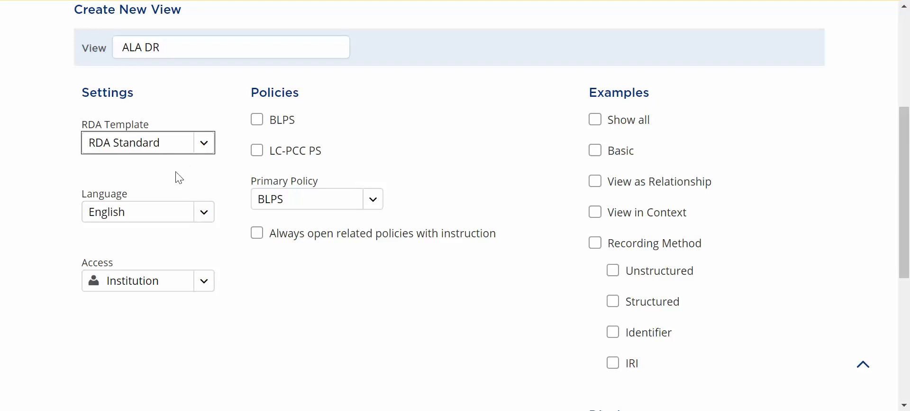
{"action": "left_click", "coordinate": [204, 215]}
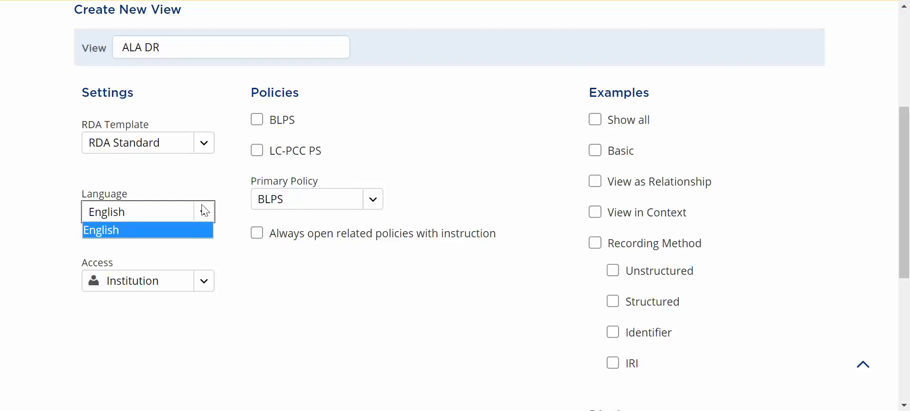
{"action": "left_click", "coordinate": [205, 210]}
{"action": "scroll", "coordinate": [213, 189], "scroll_direction": "down", "scroll_amount": 1}
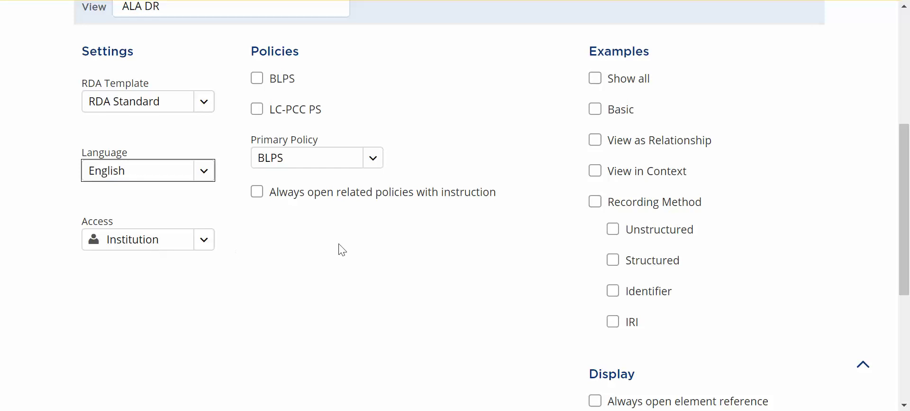
{"action": "scroll", "coordinate": [425, 151], "scroll_direction": "up", "scroll_amount": 1}
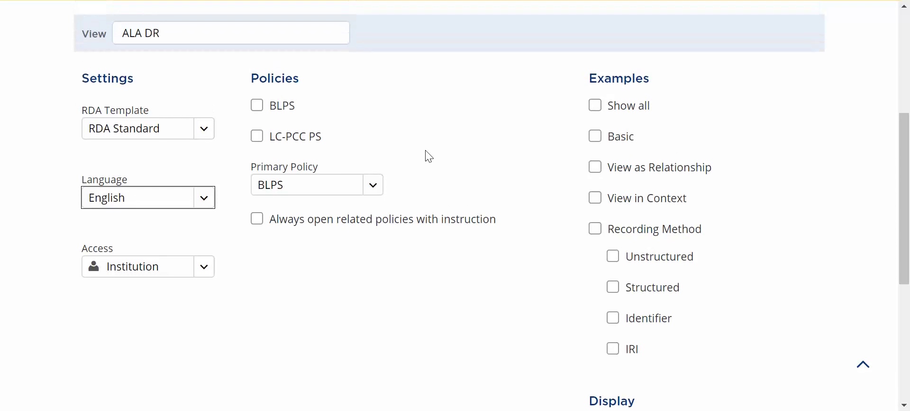
{"action": "scroll", "coordinate": [425, 155], "scroll_direction": "up", "scroll_amount": 1}
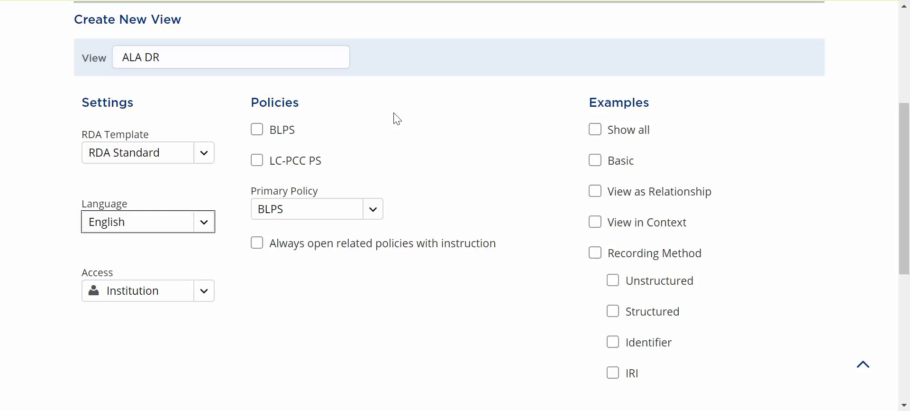
Tick BLPS and LC-PCC PS, set LC-PCC PS as primary, and tick Always open related policies
{"action": "left_click", "coordinate": [257, 131]}
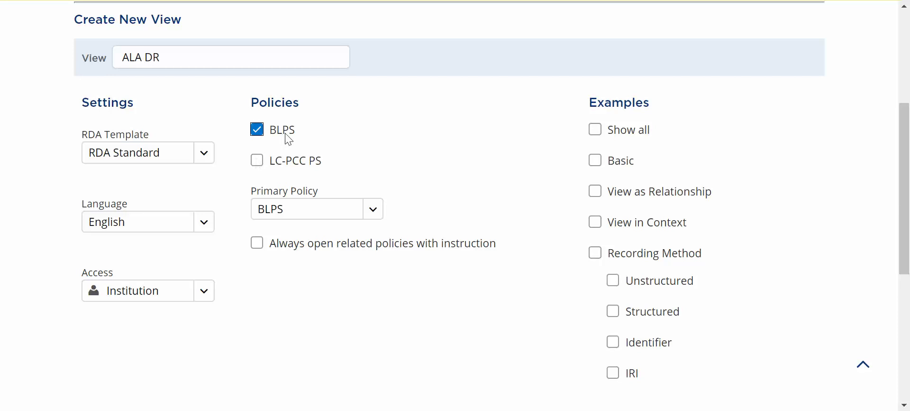
{"action": "left_click", "coordinate": [259, 164]}
{"action": "left_click", "coordinate": [374, 210]}
{"action": "left_click", "coordinate": [350, 241]}
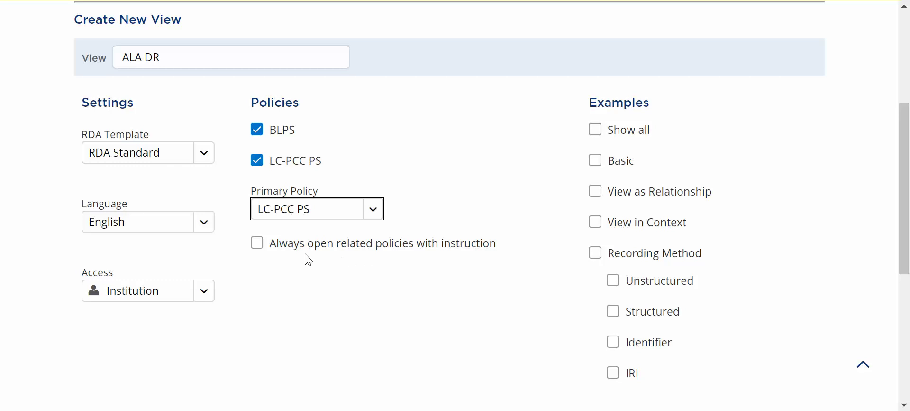
{"action": "left_click", "coordinate": [258, 244]}
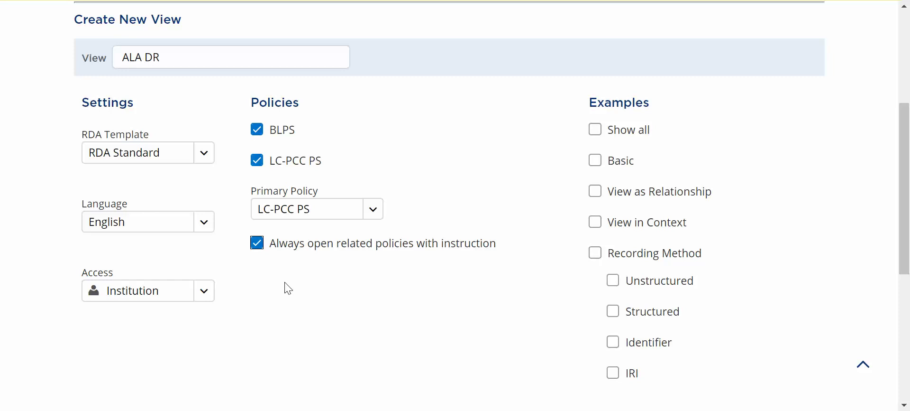
{"action": "scroll", "coordinate": [433, 300], "scroll_direction": "down", "scroll_amount": 3}
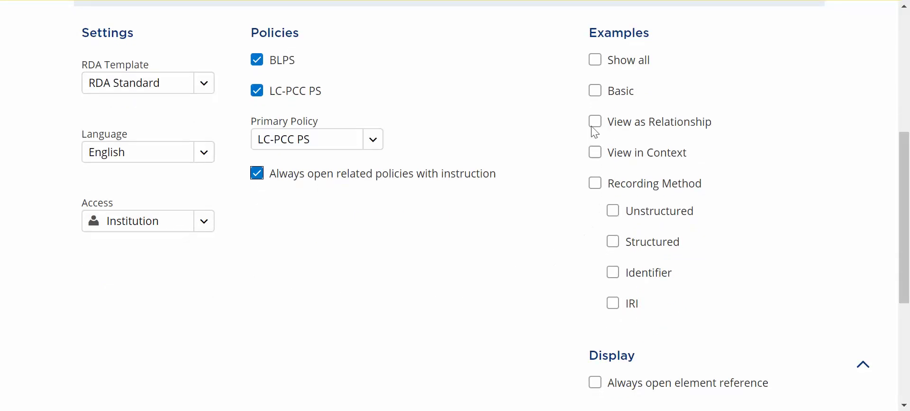
{"action": "left_click", "coordinate": [596, 61]}
{"action": "scroll", "coordinate": [549, 260], "scroll_direction": "down", "scroll_amount": 1}
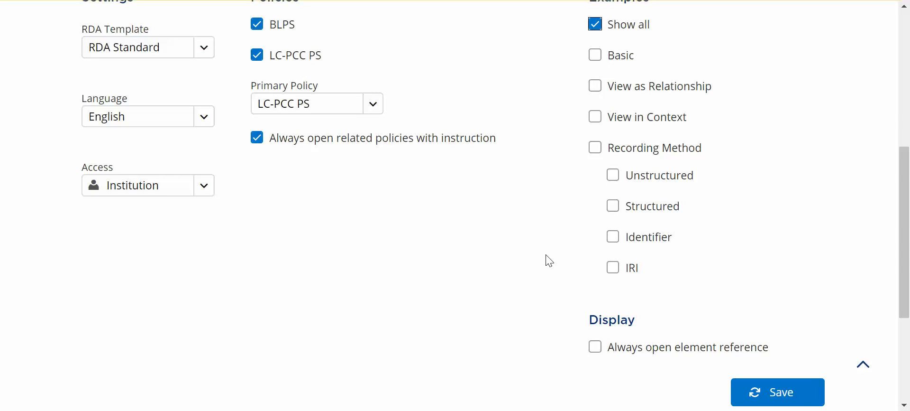
{"action": "scroll", "coordinate": [550, 261], "scroll_direction": "down", "scroll_amount": 1}
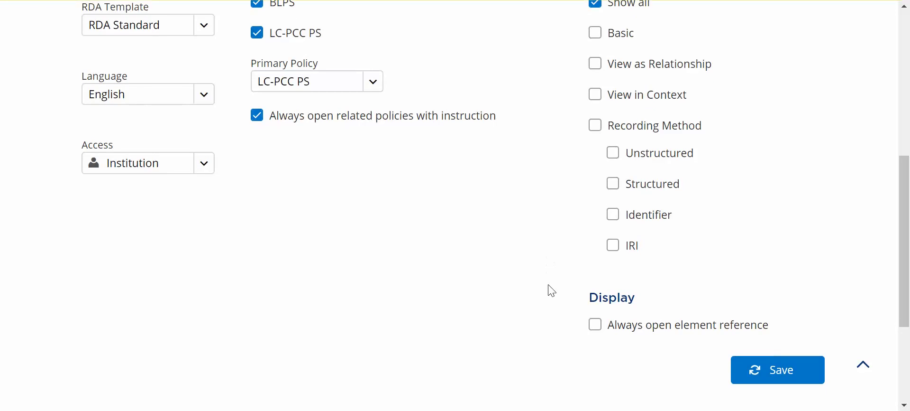
{"action": "scroll", "coordinate": [559, 313], "scroll_direction": "down", "scroll_amount": 1}
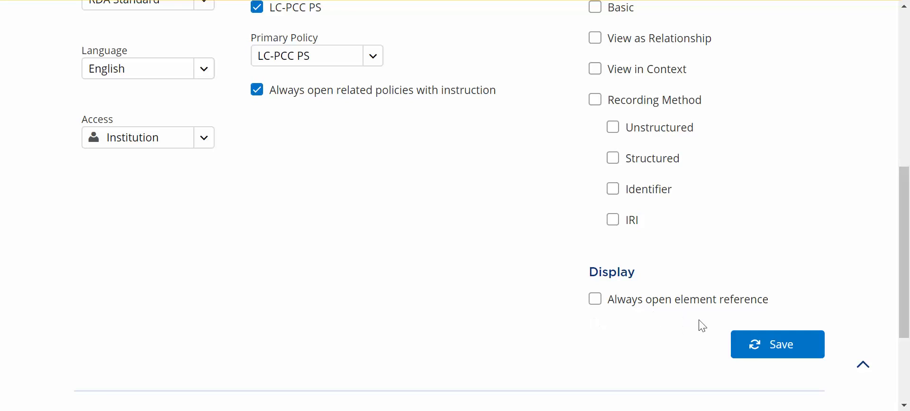
Save the ALA DR view and review its saved card on the Saved Views page
{"action": "left_click", "coordinate": [773, 347]}
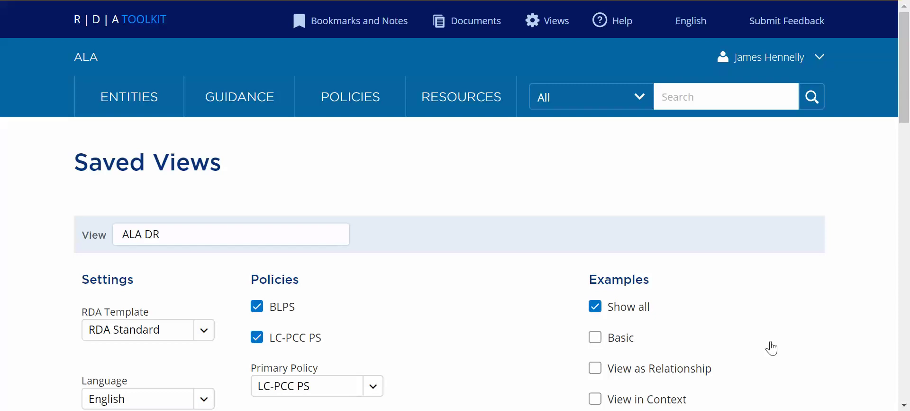
{"action": "scroll", "coordinate": [774, 348], "scroll_direction": "down", "scroll_amount": 4}
{"action": "scroll", "coordinate": [775, 347], "scroll_direction": "down", "scroll_amount": 3}
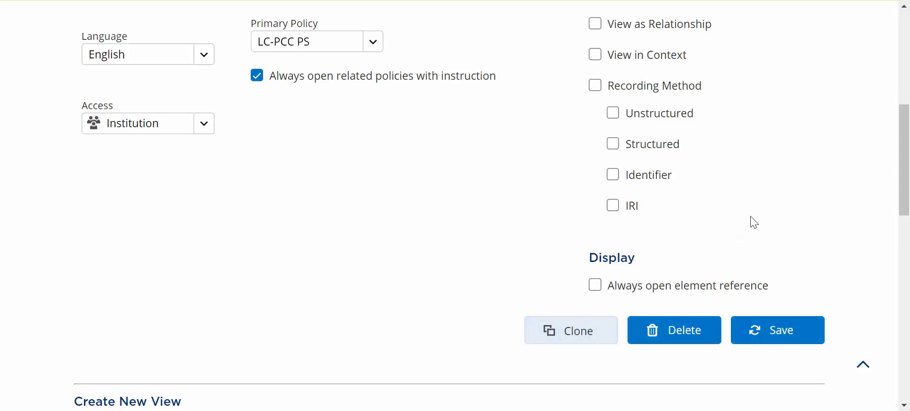
{"action": "scroll", "coordinate": [754, 222], "scroll_direction": "up", "scroll_amount": 3}
{"action": "scroll", "coordinate": [754, 222], "scroll_direction": "up", "scroll_amount": 3}
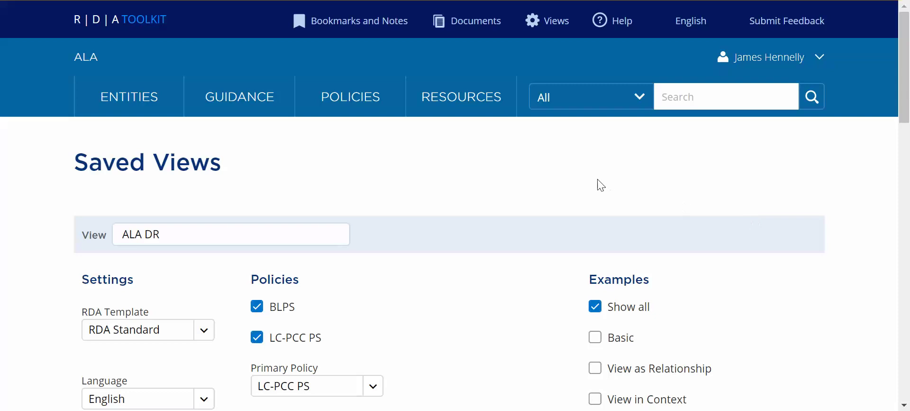
Activate ALA DR, go to ENTITIES > Work, and confirm ALA DR is checked in Views
{"action": "left_click", "coordinate": [550, 26]}
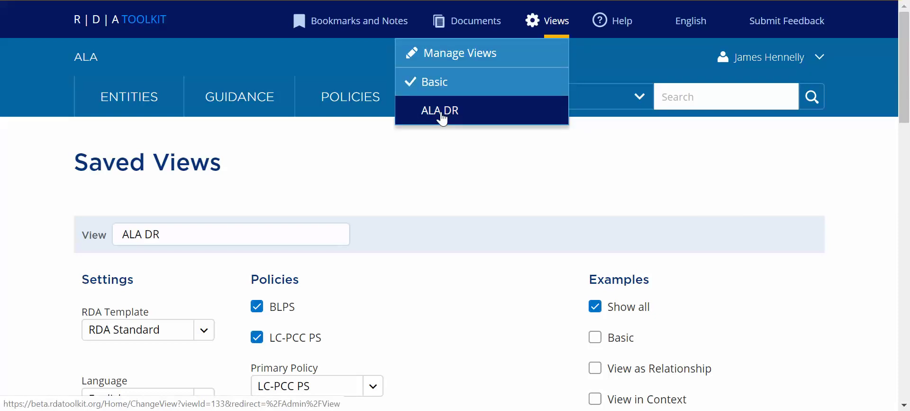
{"action": "left_click", "coordinate": [440, 113]}
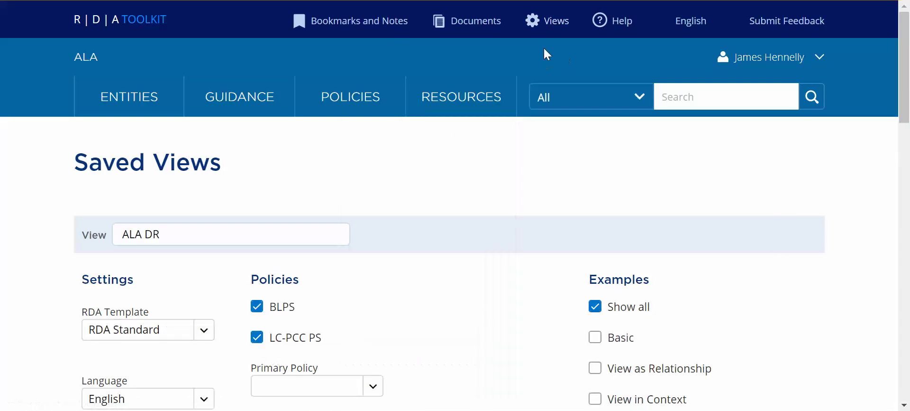
{"action": "left_click", "coordinate": [552, 33]}
{"action": "mouse_move", "coordinate": [131, 109]}
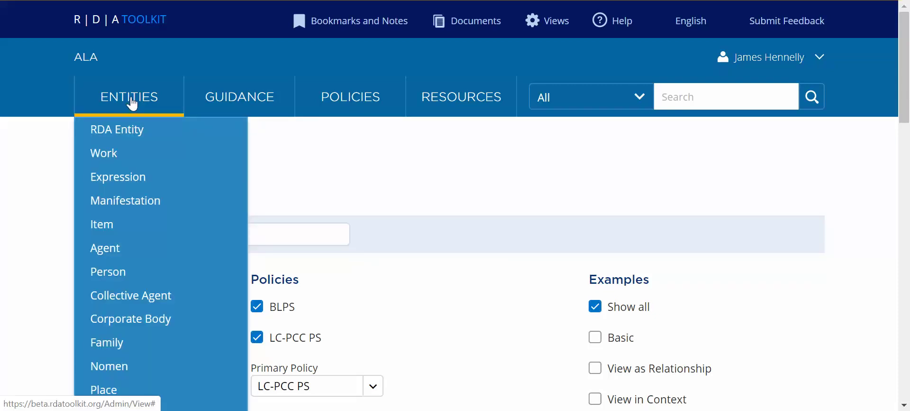
{"action": "left_click", "coordinate": [106, 154]}
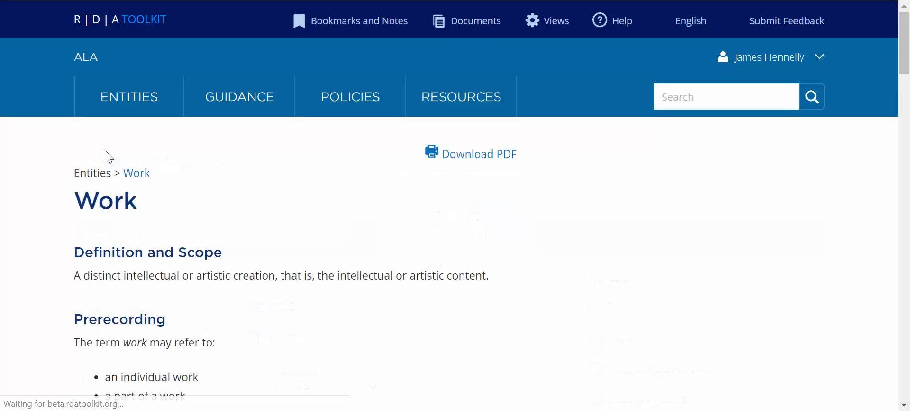
{"action": "left_click", "coordinate": [556, 28]}
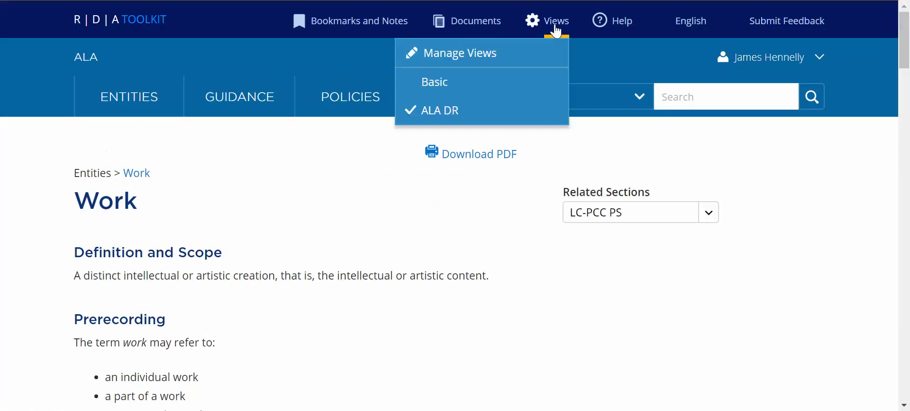
Open Views > Manage Views and scroll through the Basic and ALA DR view cards
{"action": "left_click", "coordinate": [499, 57]}
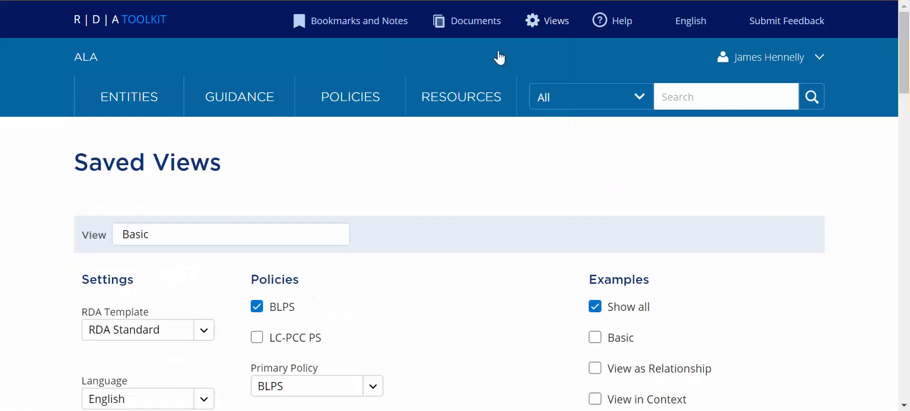
{"action": "mouse_move", "coordinate": [469, 97]}
{"action": "scroll", "coordinate": [598, 207], "scroll_direction": "down", "scroll_amount": 3}
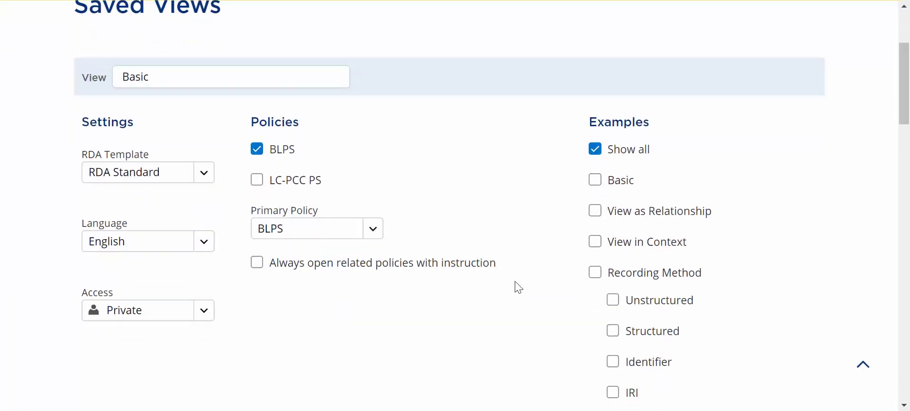
{"action": "scroll", "coordinate": [518, 287], "scroll_direction": "down", "scroll_amount": 1}
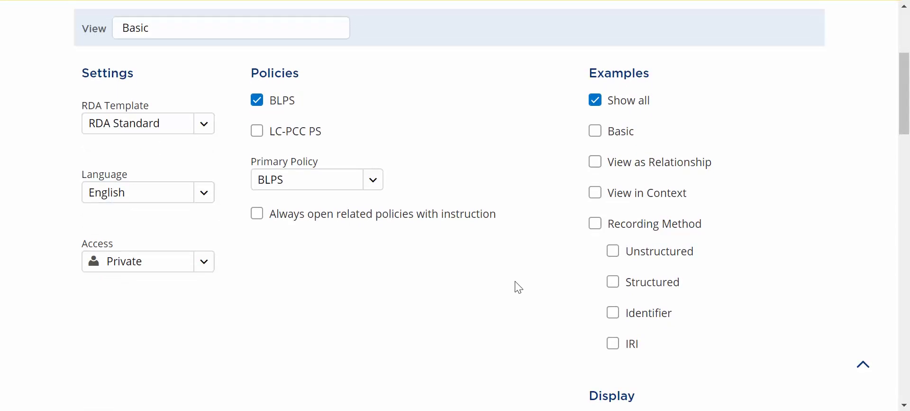
{"action": "scroll", "coordinate": [519, 287], "scroll_direction": "down", "scroll_amount": 5}
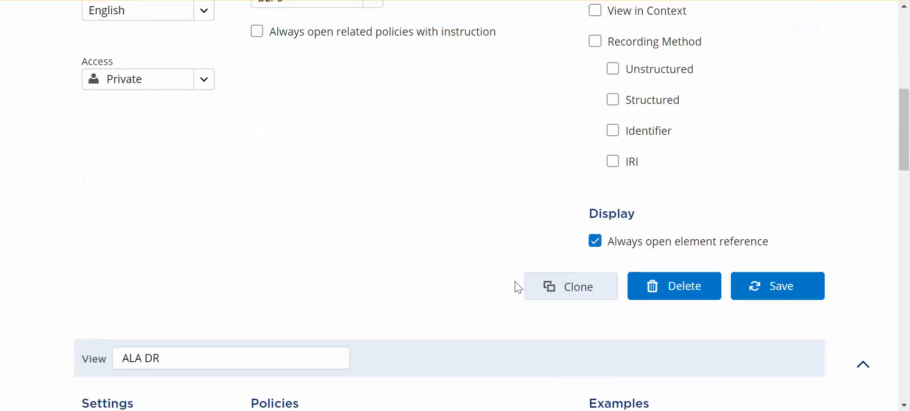
{"action": "scroll", "coordinate": [519, 287], "scroll_direction": "down", "scroll_amount": 2}
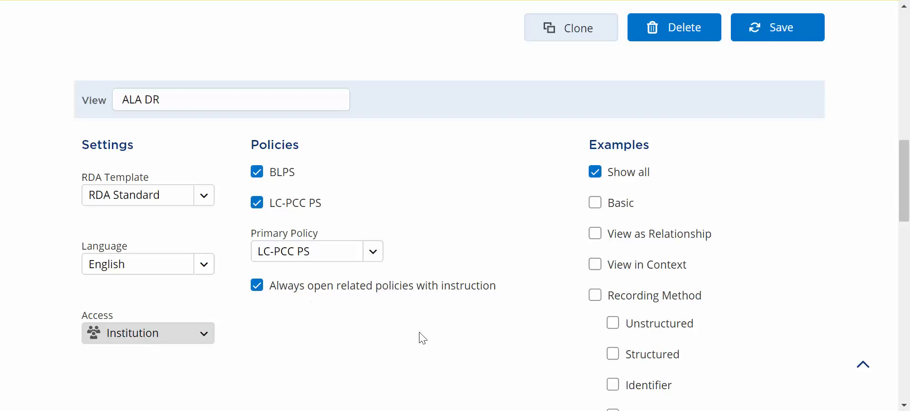
{"action": "scroll", "coordinate": [421, 336], "scroll_direction": "down", "scroll_amount": 2}
{"action": "scroll", "coordinate": [423, 338], "scroll_direction": "down", "scroll_amount": 2}
{"action": "scroll", "coordinate": [423, 337], "scroll_direction": "up", "scroll_amount": 1}
{"action": "scroll", "coordinate": [423, 338], "scroll_direction": "up", "scroll_amount": 2}
{"action": "scroll", "coordinate": [423, 338], "scroll_direction": "down", "scroll_amount": 2}
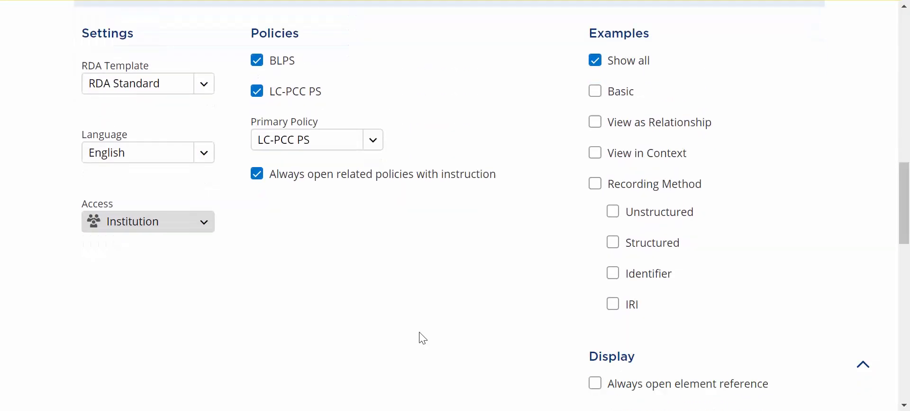
{"action": "scroll", "coordinate": [423, 338], "scroll_direction": "down", "scroll_amount": 2}
{"action": "scroll", "coordinate": [423, 337], "scroll_direction": "up", "scroll_amount": 4}
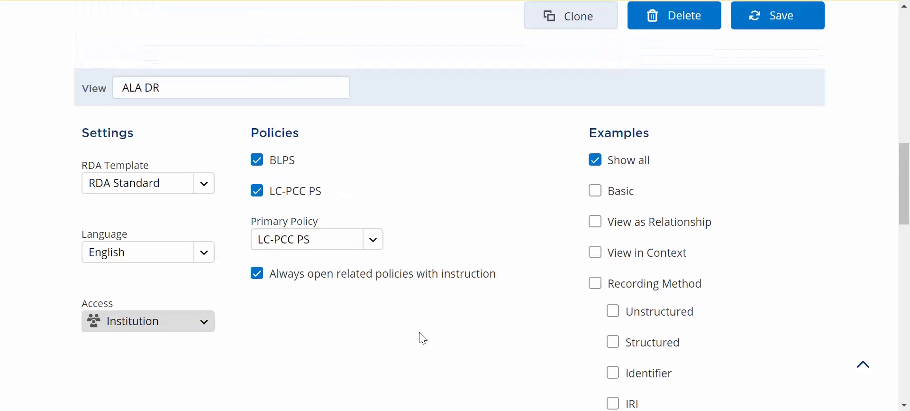
{"action": "scroll", "coordinate": [423, 338], "scroll_direction": "down", "scroll_amount": 3}
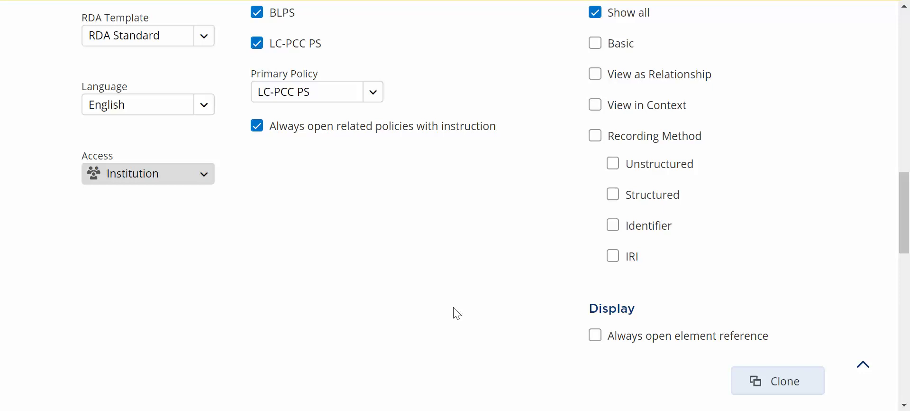
Switch the Basic view from BLPS to LC-PCC PS as primary policy, keep Private access, and save
{"action": "scroll", "coordinate": [456, 313], "scroll_direction": "up", "scroll_amount": 10}
{"action": "scroll", "coordinate": [455, 312], "scroll_direction": "up", "scroll_amount": 1}
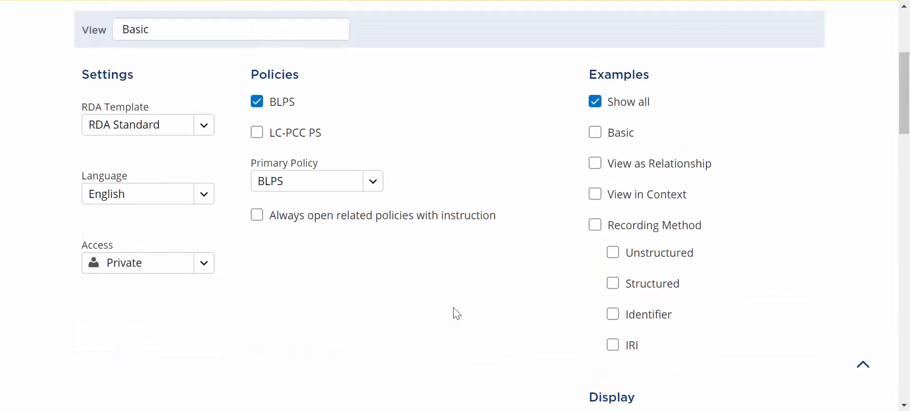
{"action": "left_click", "coordinate": [254, 137]}
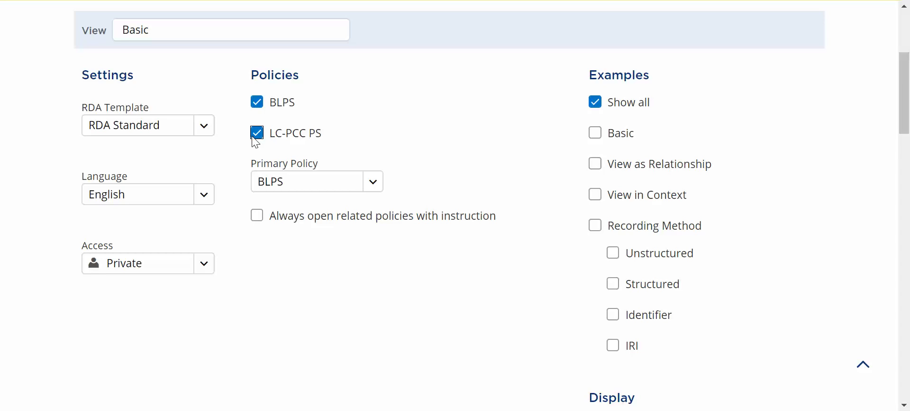
{"action": "left_click", "coordinate": [256, 106]}
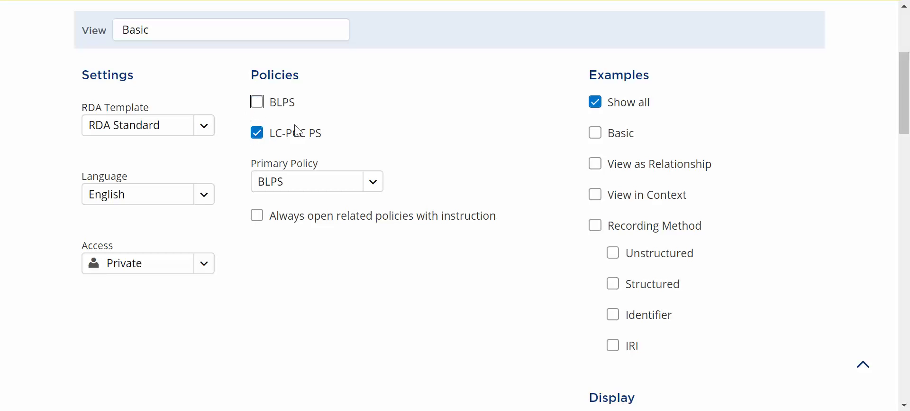
{"action": "left_click", "coordinate": [369, 181]}
{"action": "left_click", "coordinate": [311, 217]}
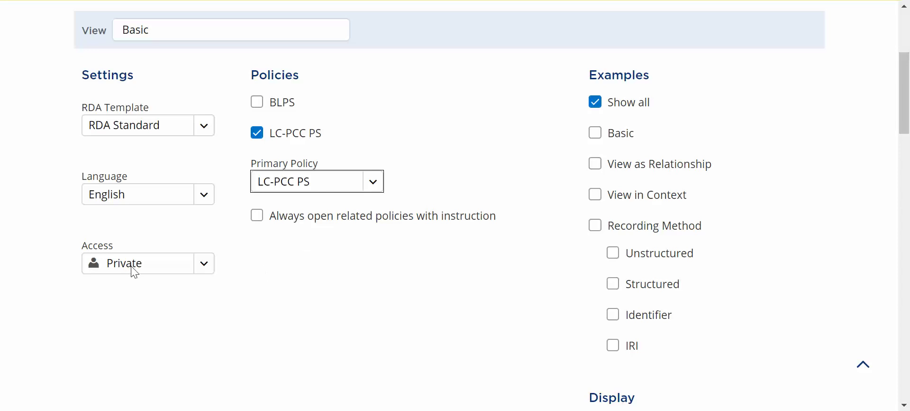
{"action": "left_click", "coordinate": [201, 263]}
{"action": "scroll", "coordinate": [347, 309], "scroll_direction": "down", "scroll_amount": 1}
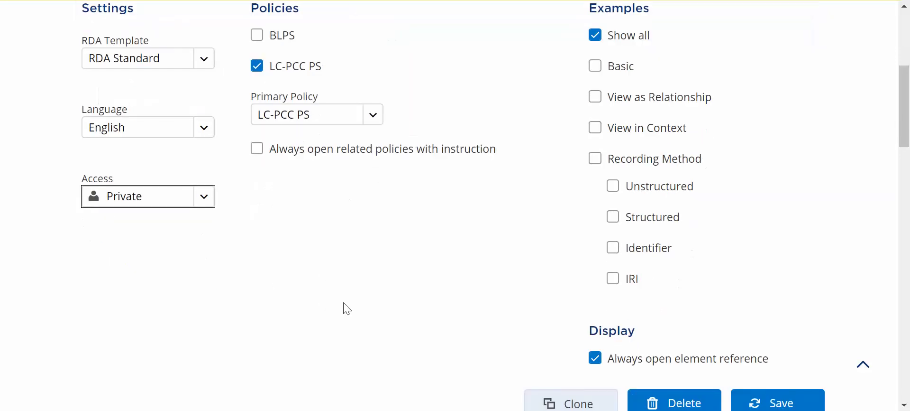
{"action": "scroll", "coordinate": [347, 309], "scroll_direction": "down", "scroll_amount": 1}
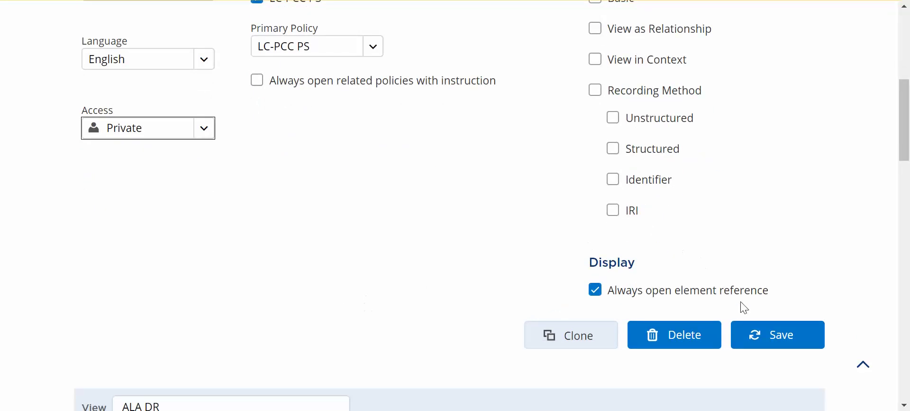
{"action": "left_click", "coordinate": [764, 338]}
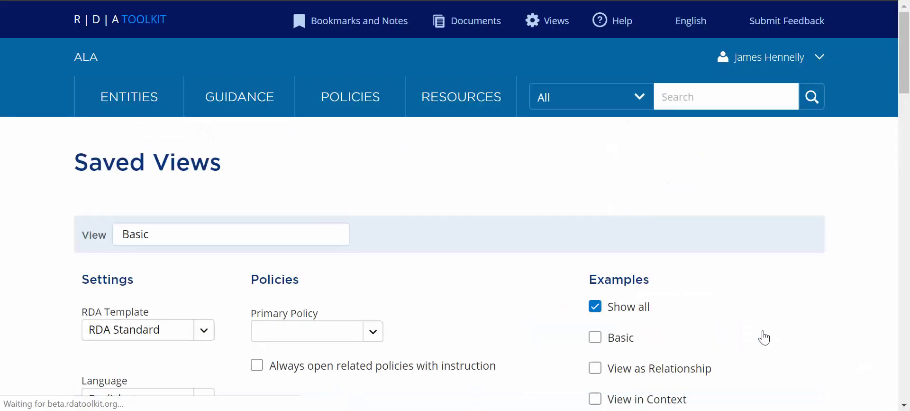
Review the saved Basic card, then select Basic from the Views menu
{"action": "scroll", "coordinate": [764, 337], "scroll_direction": "down", "scroll_amount": 2}
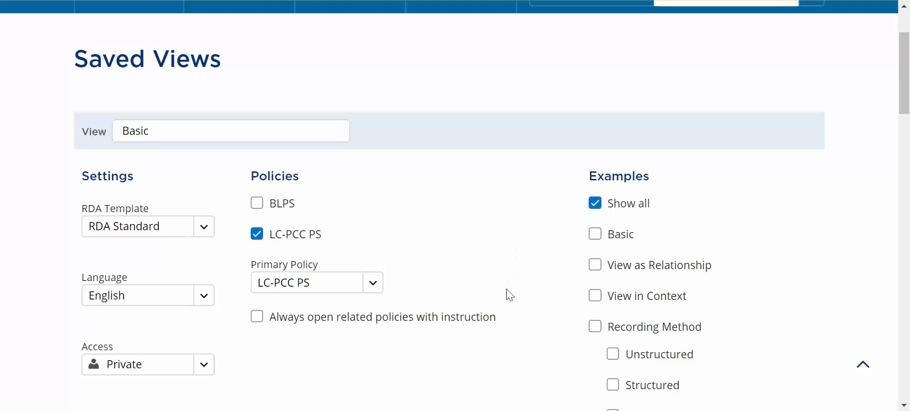
{"action": "scroll", "coordinate": [510, 294], "scroll_direction": "down", "scroll_amount": 1}
{"action": "scroll", "coordinate": [509, 294], "scroll_direction": "up", "scroll_amount": 3}
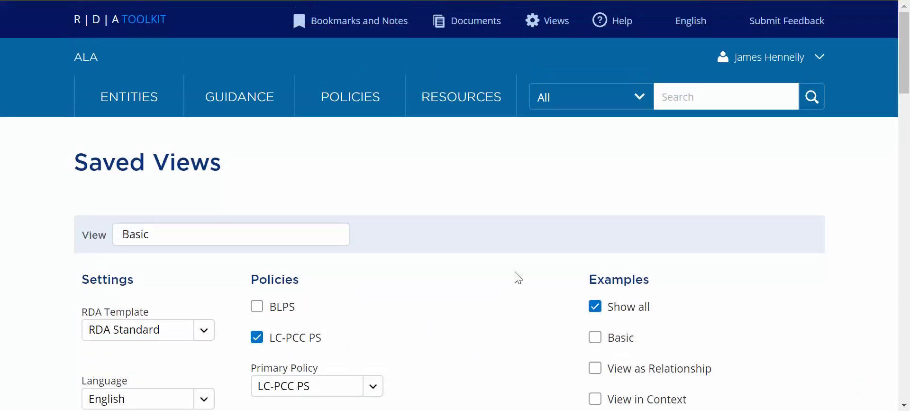
{"action": "left_click", "coordinate": [541, 28]}
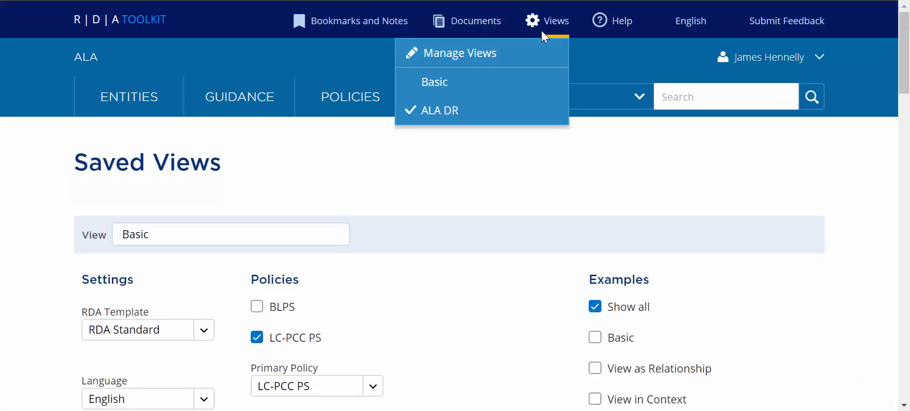
{"action": "left_click", "coordinate": [498, 83]}
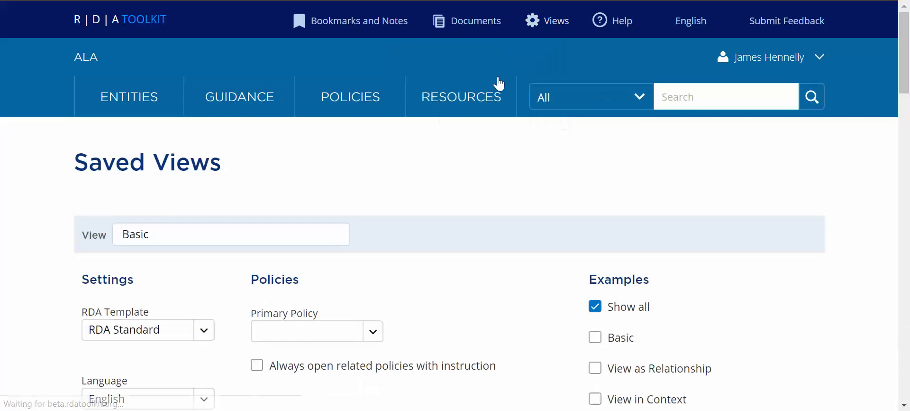
{"action": "left_click", "coordinate": [496, 86]}
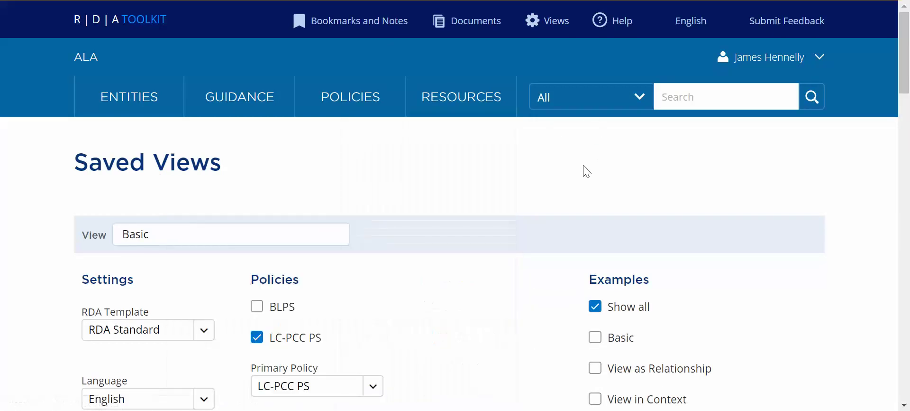
{"action": "scroll", "coordinate": [512, 196], "scroll_direction": "down", "scroll_amount": 2}
{"action": "scroll", "coordinate": [513, 196], "scroll_direction": "up", "scroll_amount": 2}
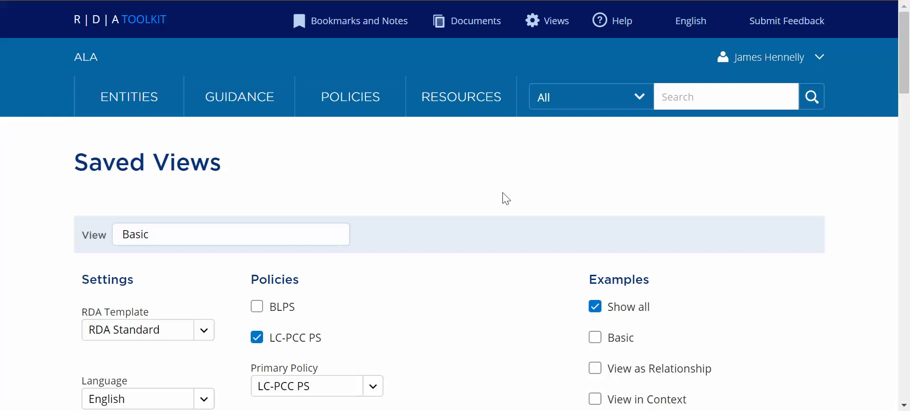